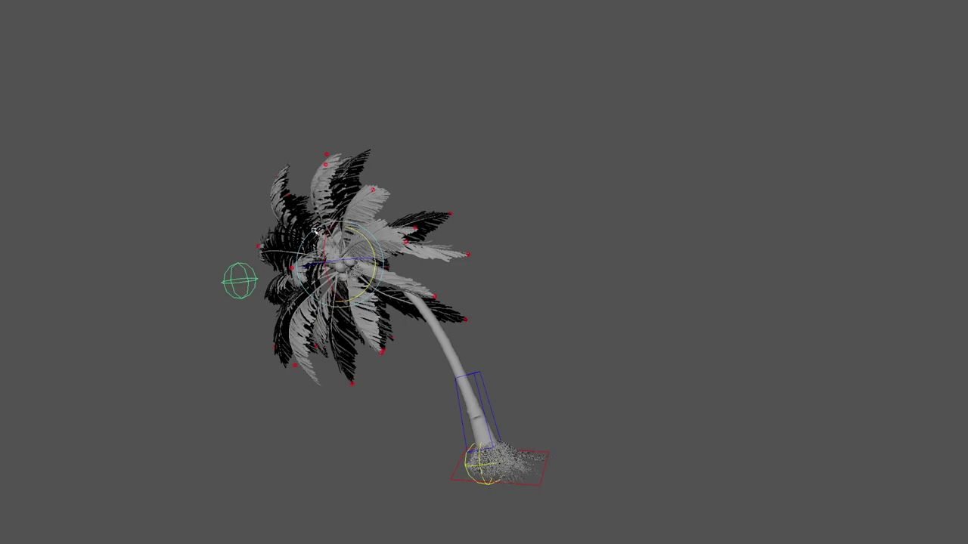
# Step: Select the palm rig's leaf-tip control
pyautogui.click(552, 159)
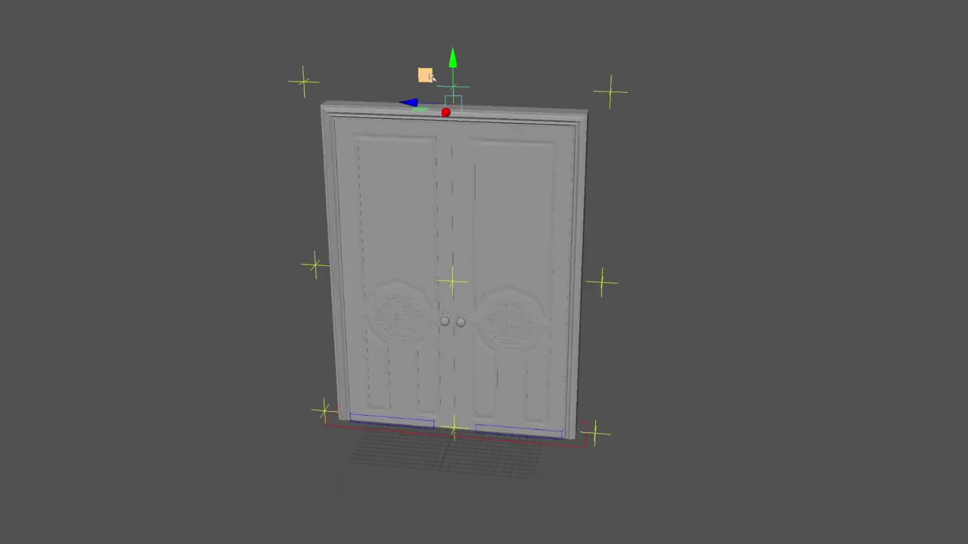
# Step: Select the double door's lower-left base control
pyautogui.click(427, 425)
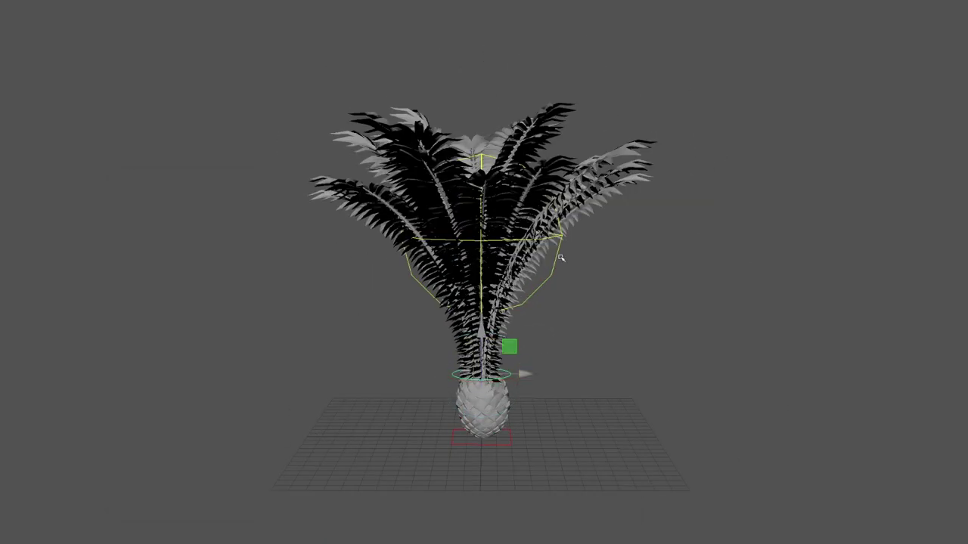
# Step: Select the palm's upper frond control curve to sweep the fronds right
pyautogui.click(499, 234)
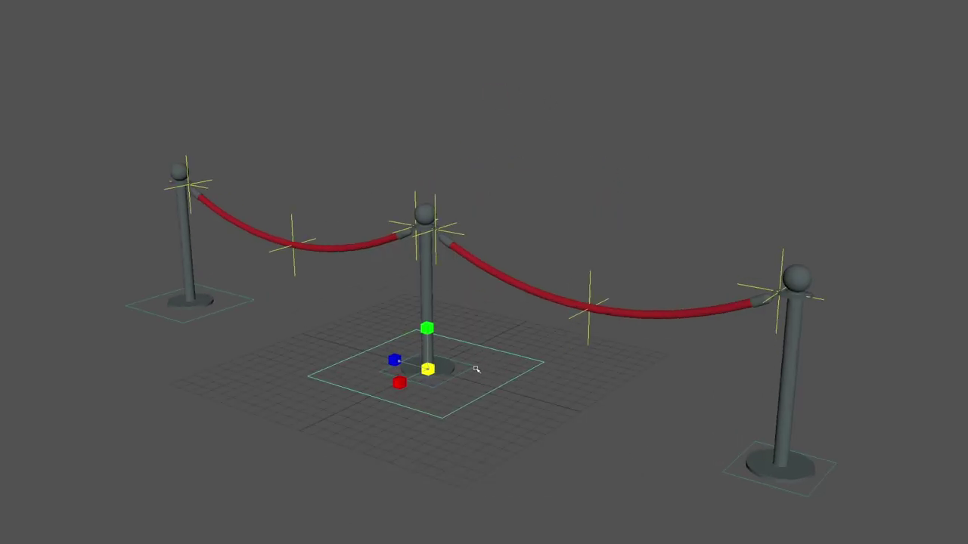
# Step: Tilt the right and middle stanchions with their ropes, then lower the blob mesh Threshold to 0.159
pyautogui.moveTo(695, 436); pyautogui.dragTo(671, 385)
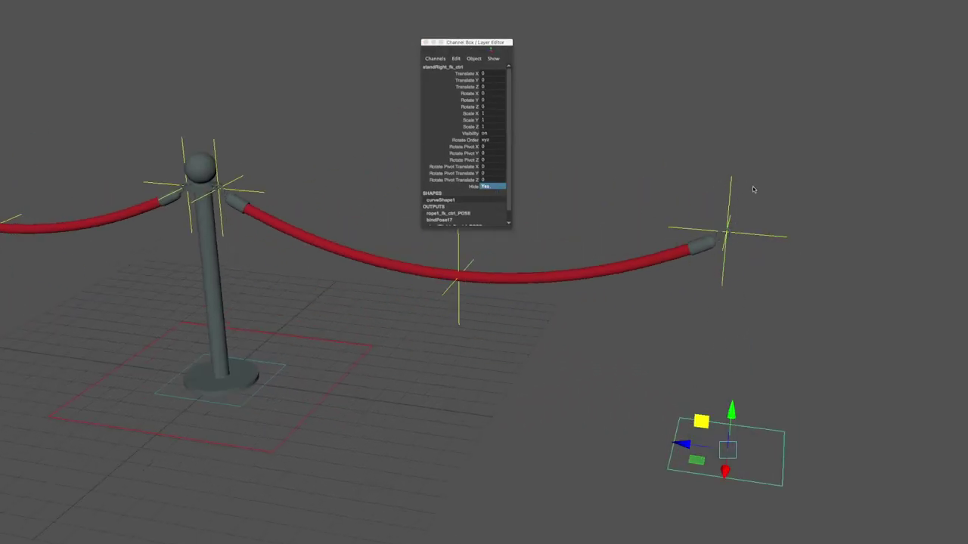
pyautogui.click(309, 400)
pyautogui.moveTo(309, 400)
pyautogui.keyDown('alt'); pyautogui.mouseDown()
pyautogui.moveTo(600, 385)
pyautogui.moveTo(541, 348)
pyautogui.mouseUp(); pyautogui.keyUp('alt')
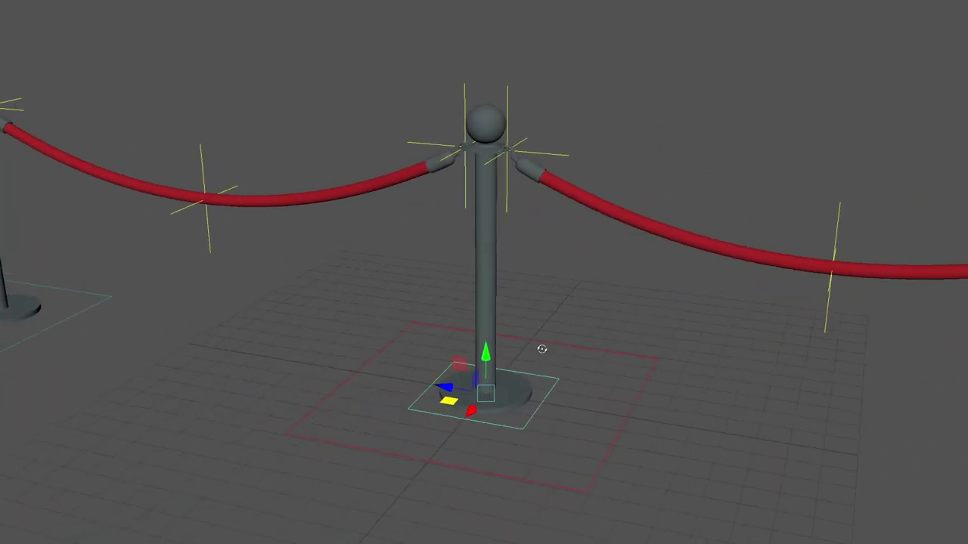
pyautogui.moveTo(464, 365); pyautogui.dragTo(443, 378)
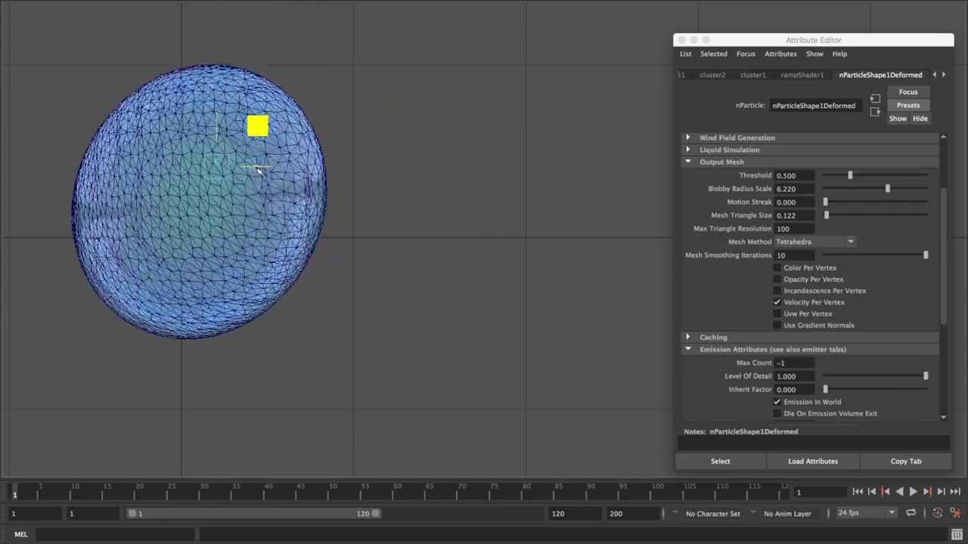
pyautogui.keyDown('ctrl'); pyautogui.moveTo(787, 176); pyautogui.dragTo(797, 176); pyautogui.keyUp('ctrl')
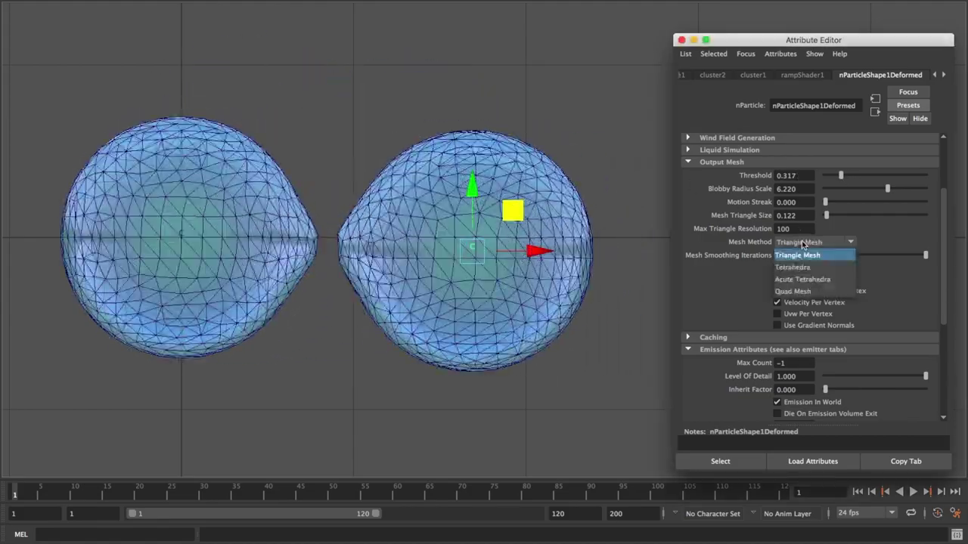
pyautogui.moveTo(511, 205)
pyautogui.mouseDown()
pyautogui.moveTo(549, 208)
pyautogui.moveTo(459, 198)
pyautogui.mouseUp()
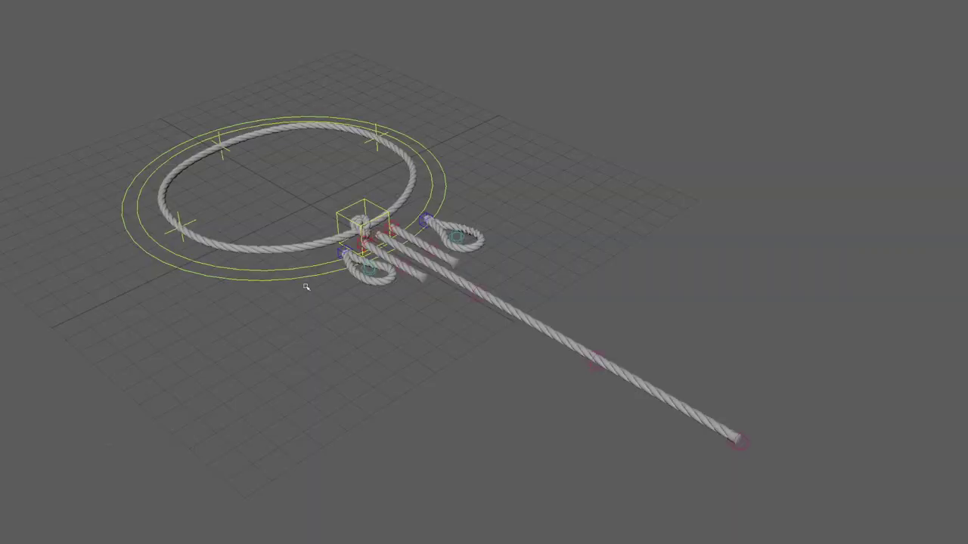
# Step: Rotate the coiled rope rig's centre control so its trailing rope points right
pyautogui.moveTo(281, 217); pyautogui.dragTo(293, 213)
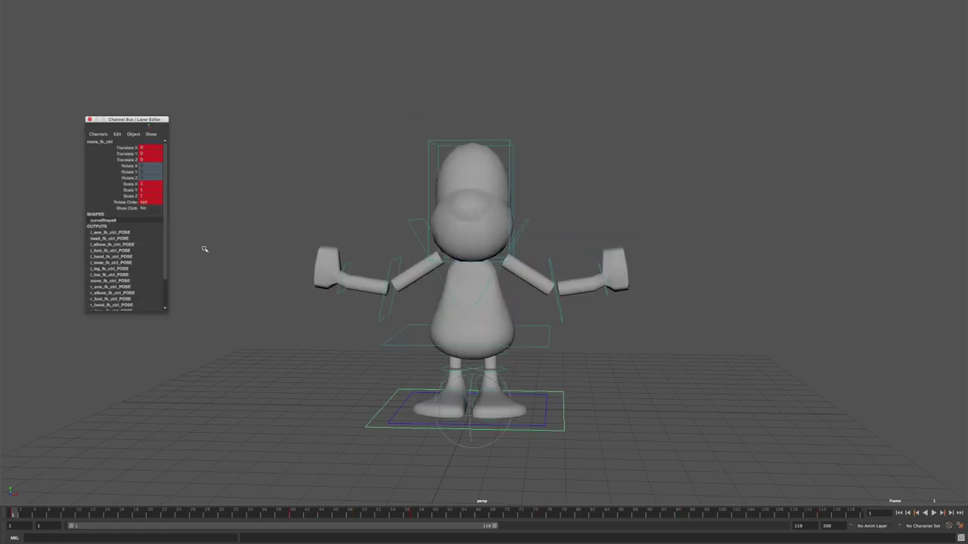
# Step: Undo the ghost's raised arm pose and tumble the view around the cloth-covered ghost
pyautogui.hotkey('ctrl', 'z')
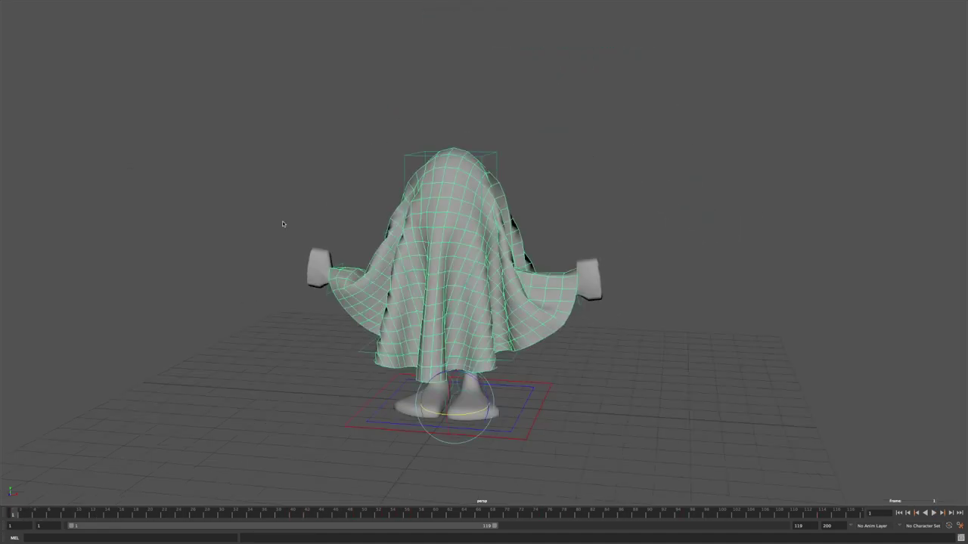
pyautogui.keyDown('alt'); pyautogui.moveTo(232, 275); pyautogui.dragTo(360, 254); pyautogui.keyUp('alt')
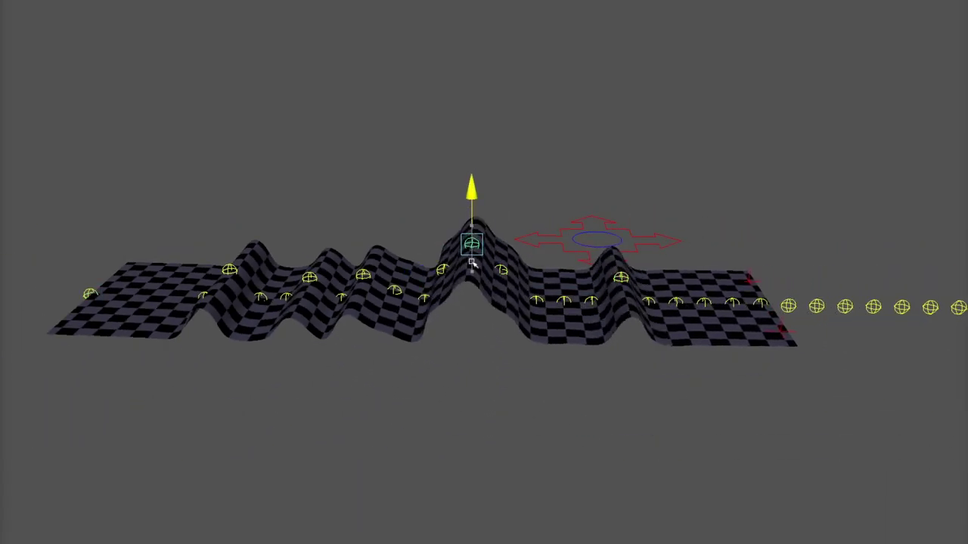
# Step: Slide the wave control along the checkered strip to its left end
pyautogui.moveTo(472, 262); pyautogui.dragTo(740, 348)
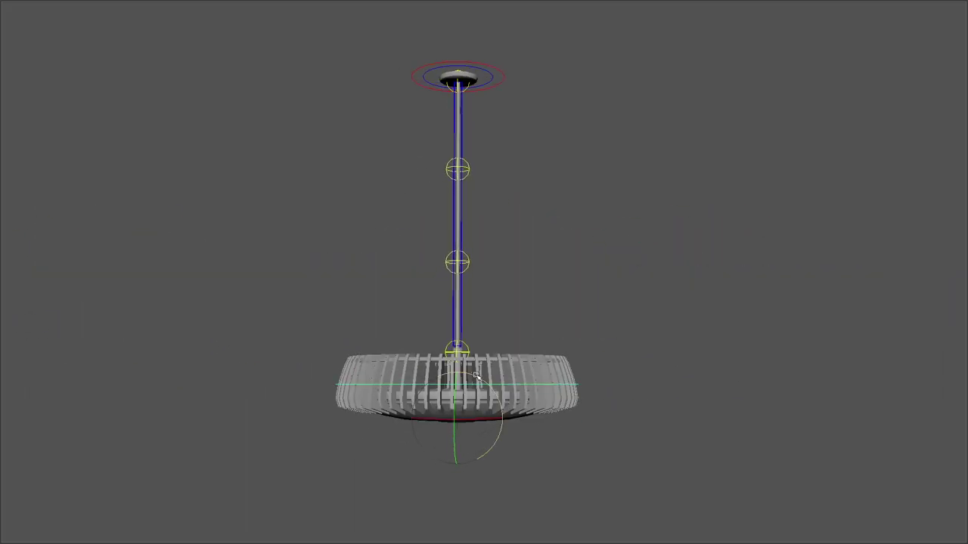
# Step: Swing the hanging lamp from lamp_ctrl, bend its cord with the mid FK control, and set Space to world
pyautogui.click(469, 263)
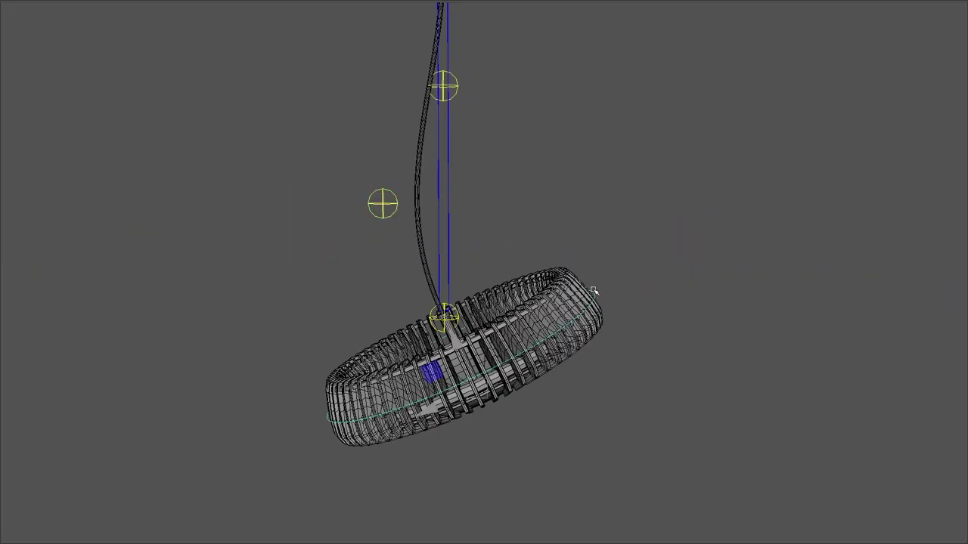
pyautogui.keyDown('alt'); pyautogui.moveTo(435, 383); pyautogui.dragTo(408, 215); pyautogui.keyUp('alt')
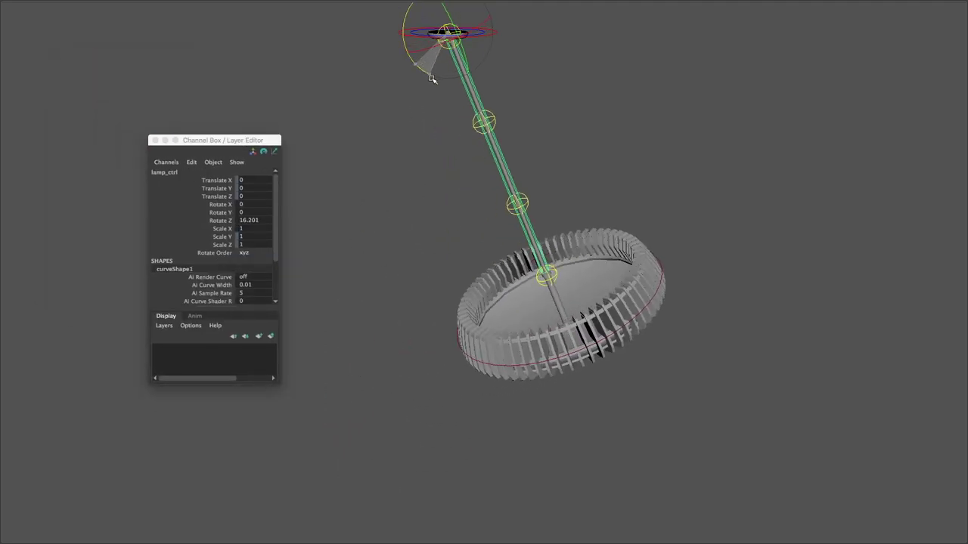
pyautogui.hotkey('ctrl', 'z')
pyautogui.press('Up')
pyautogui.moveTo(444, 102); pyautogui.dragTo(447, 117, button='middle')
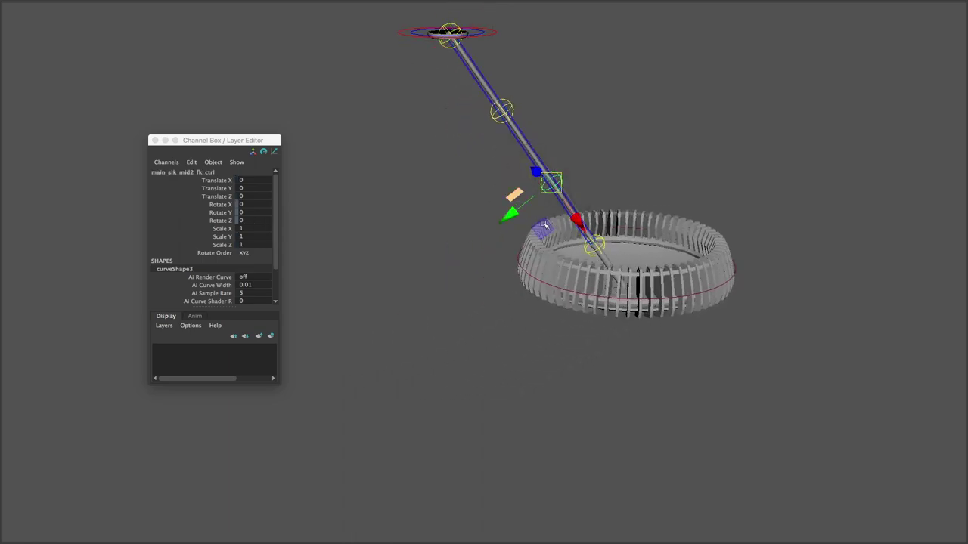
pyautogui.moveTo(544, 224); pyautogui.dragTo(617, 157)
pyautogui.moveTo(529, 273); pyautogui.dragTo(692, 283, button='middle')
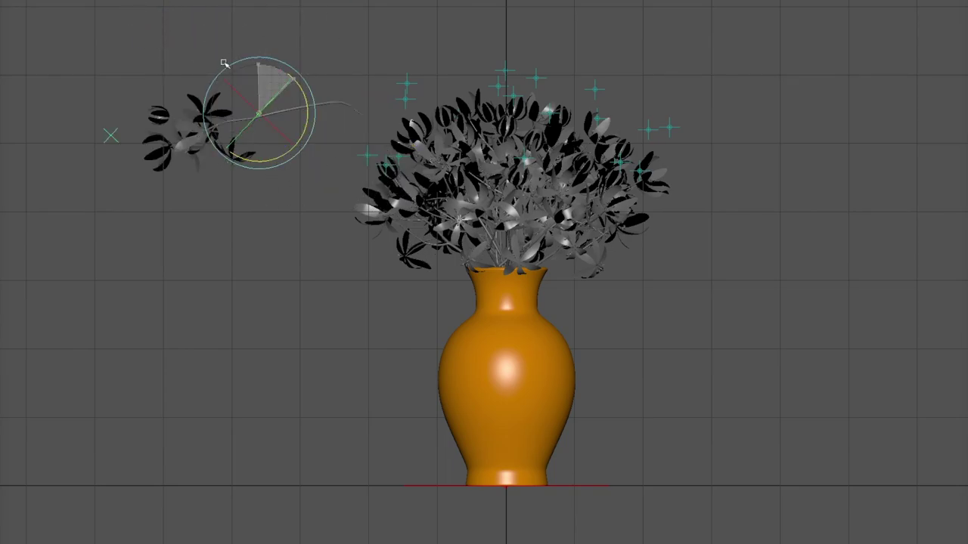
# Step: Rotate the leaf branch beside the orange vase, undo the rotation, and zoom out
pyautogui.press('e')
pyautogui.moveTo(332, 162); pyautogui.dragTo(368, 168)
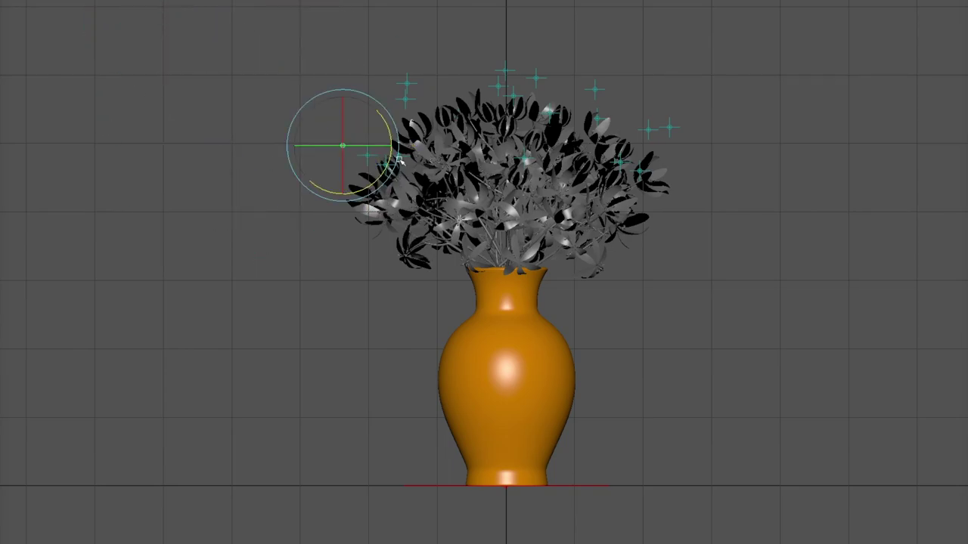
pyautogui.hotkey('ctrl', 'z')
pyautogui.hotkey('ctrl', 'z')
pyautogui.scroll(-5, 525, 67)
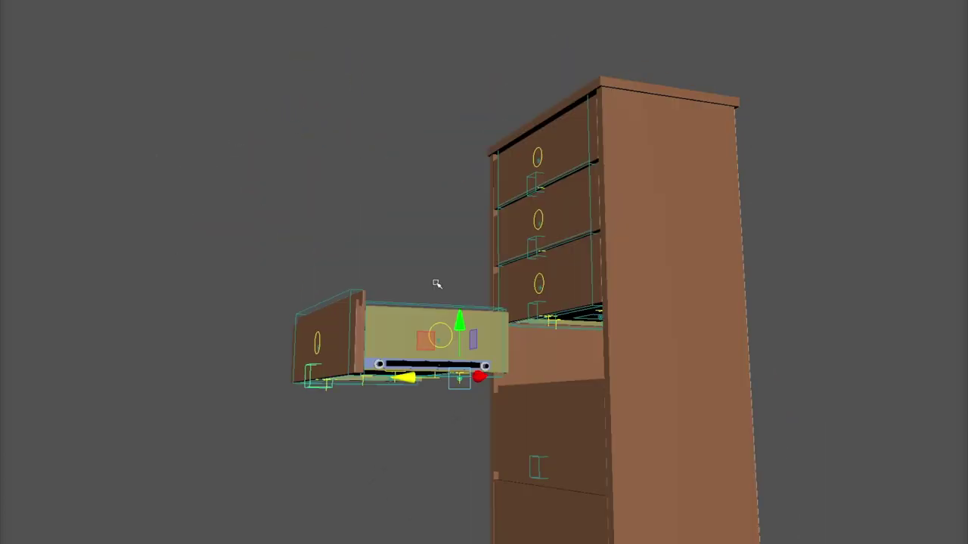
# Step: Tilt the left robot more upright from its body and head controls
pyautogui.click(484, 485)
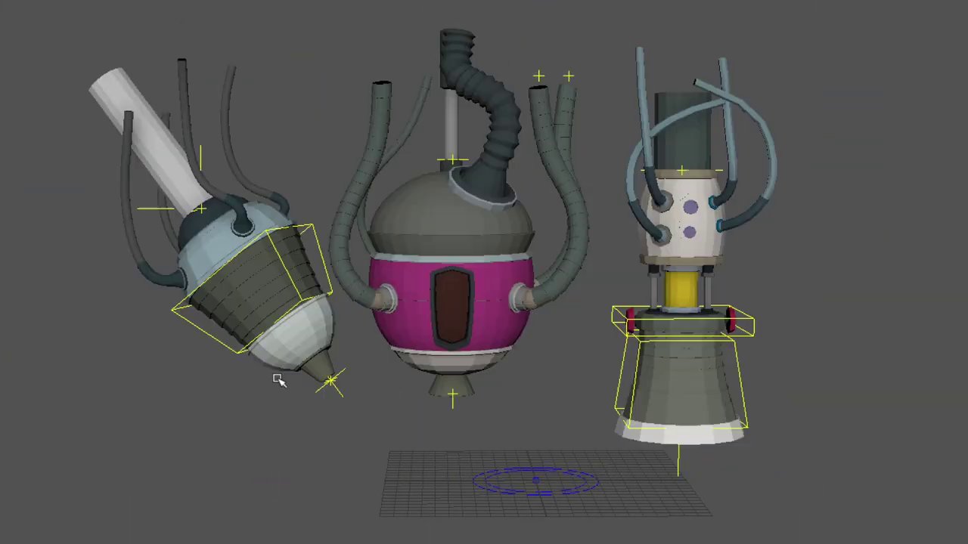
pyautogui.moveTo(331, 378); pyautogui.dragTo(292, 421)
pyautogui.click(236, 201)
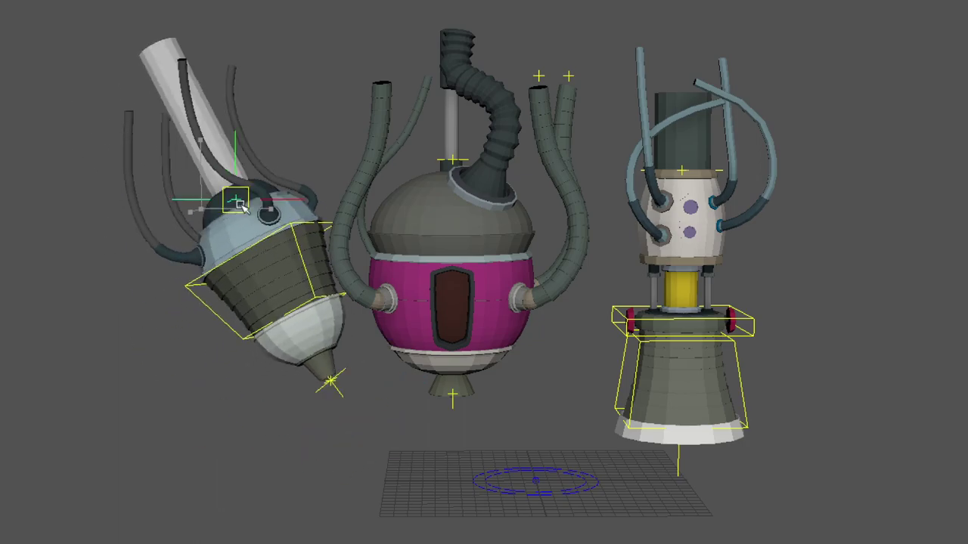
pyautogui.moveTo(331, 378); pyautogui.dragTo(277, 416)
pyautogui.scroll(3, 290, 363)
# Step: Select the middle robot's top control and show its channel values to bulge the hose
pyautogui.click(335, 433)
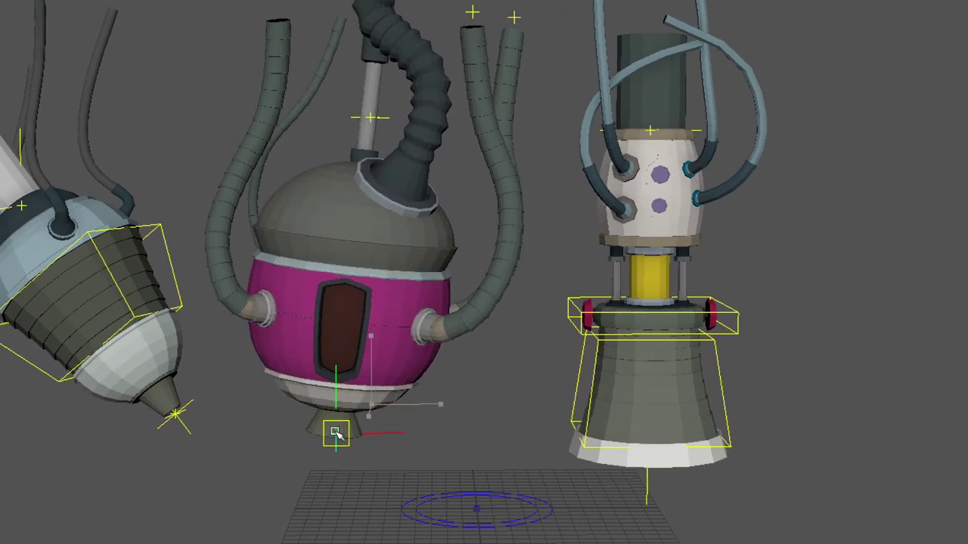
pyautogui.click(370, 117)
pyautogui.hotkey('ctrl', 'a')
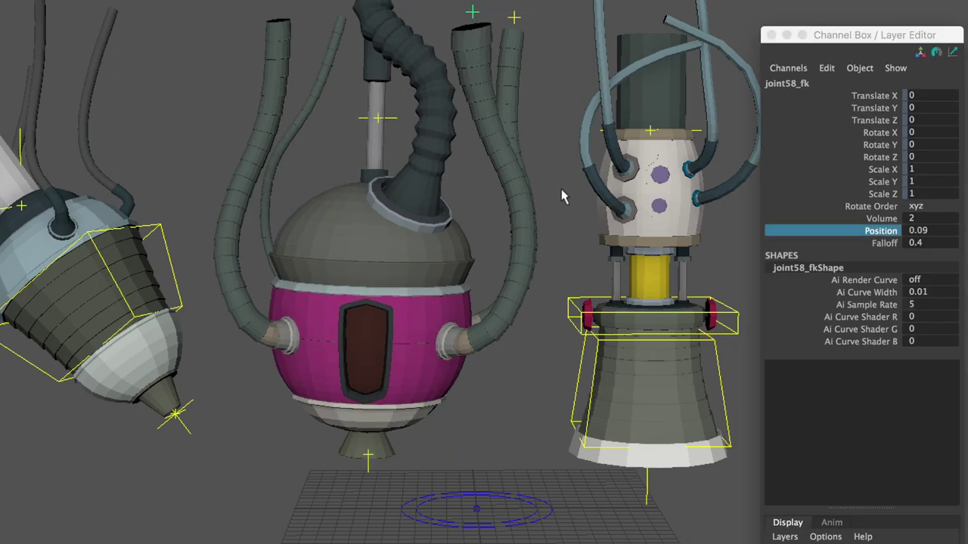
# Step: Lift the right robot's lower section upward and select its bell control
pyautogui.keyDown('alt'); pyautogui.moveTo(527, 206); pyautogui.dragTo(595, 213); pyautogui.keyUp('alt')
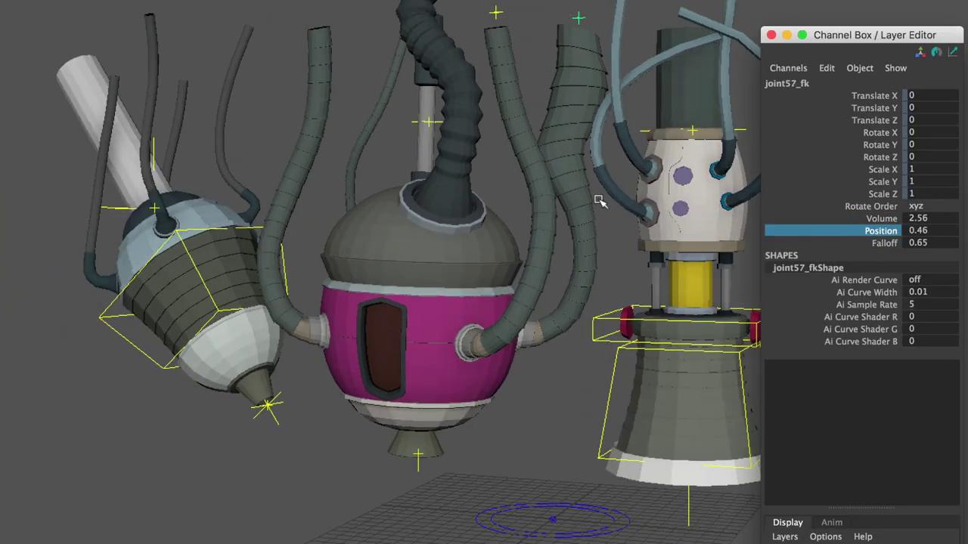
pyautogui.keyDown('alt'); pyautogui.moveTo(529, 283); pyautogui.dragTo(484, 325); pyautogui.keyUp('alt')
pyautogui.click(473, 333)
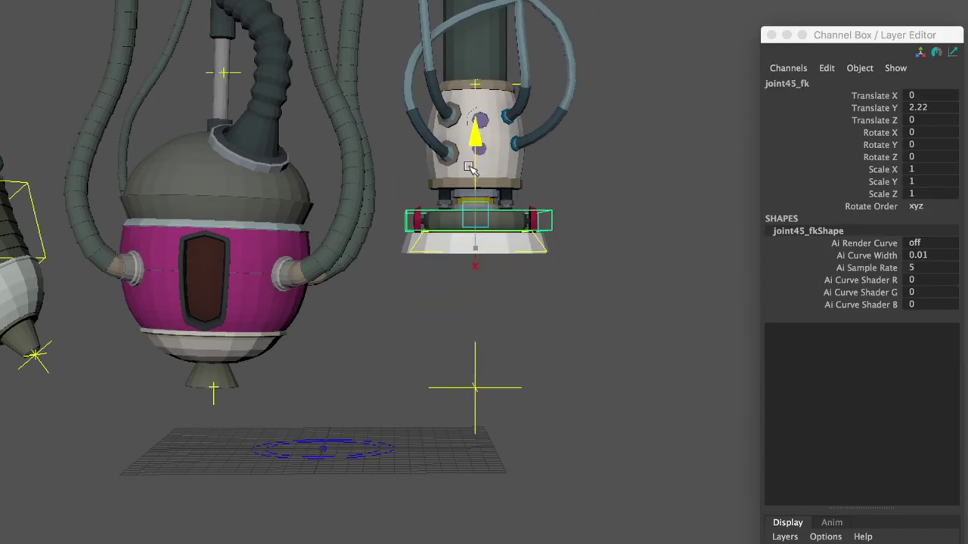
pyautogui.keyDown('alt'); pyautogui.moveTo(543, 285); pyautogui.dragTo(479, 368); pyautogui.keyUp('alt')
pyautogui.click(469, 321)
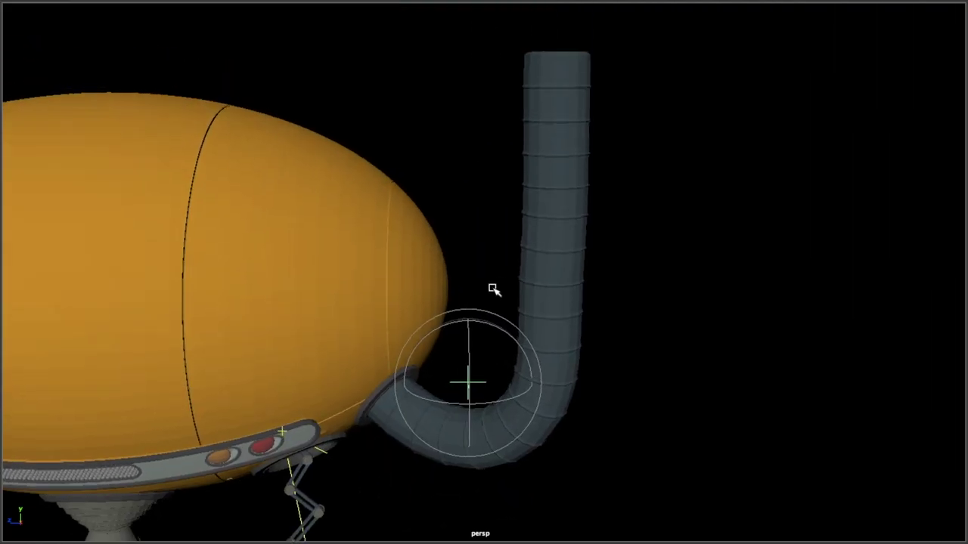
# Step: Bulge the curved pipe by raising joint47_fk_ctrl's Volume to 2.7 and adjusting its Falloff
pyautogui.moveTo(525, 200); pyautogui.dragTo(590, 190, button='middle')
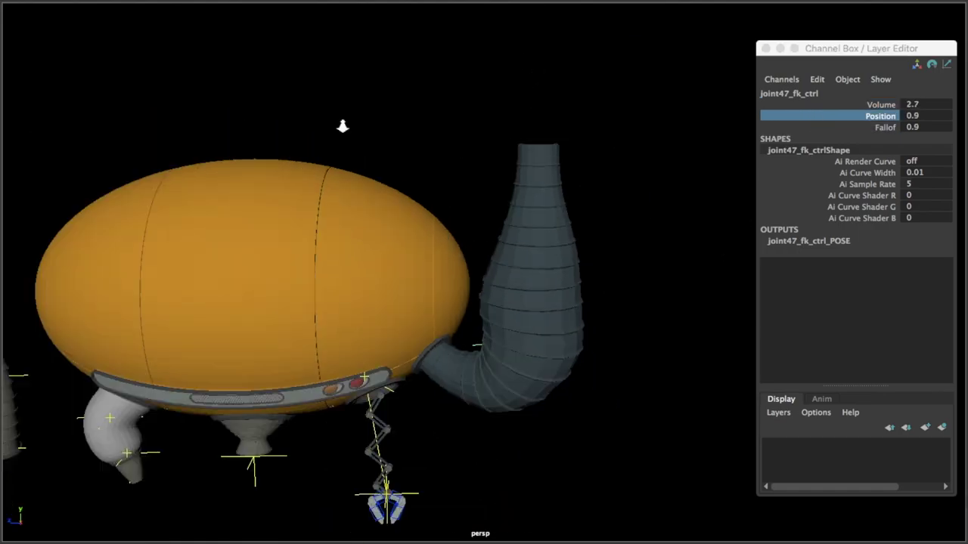
pyautogui.click(809, 129)
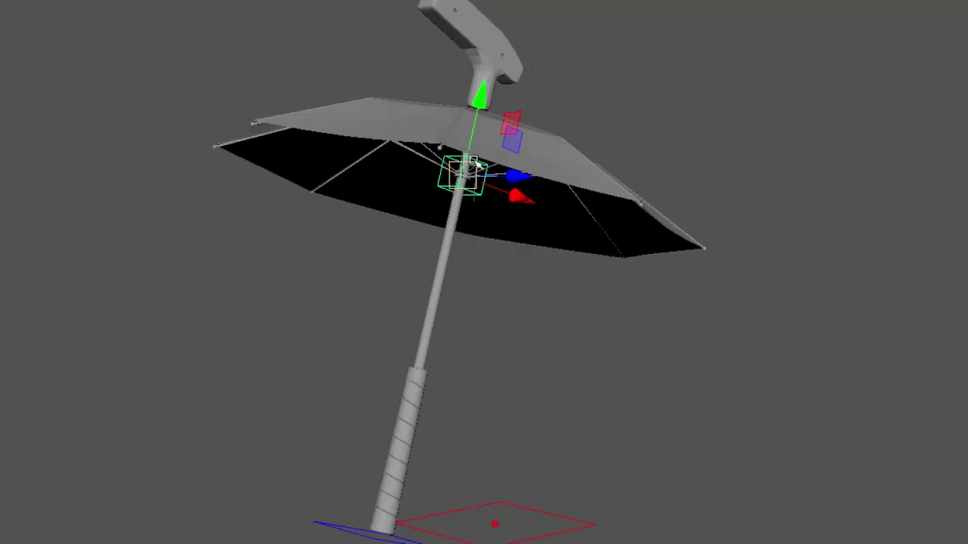
# Step: Flex the umbrella canopy with its Y handle and open the book rig to 0.8
pyautogui.moveTo(479, 97); pyautogui.dragTo(469, 121)
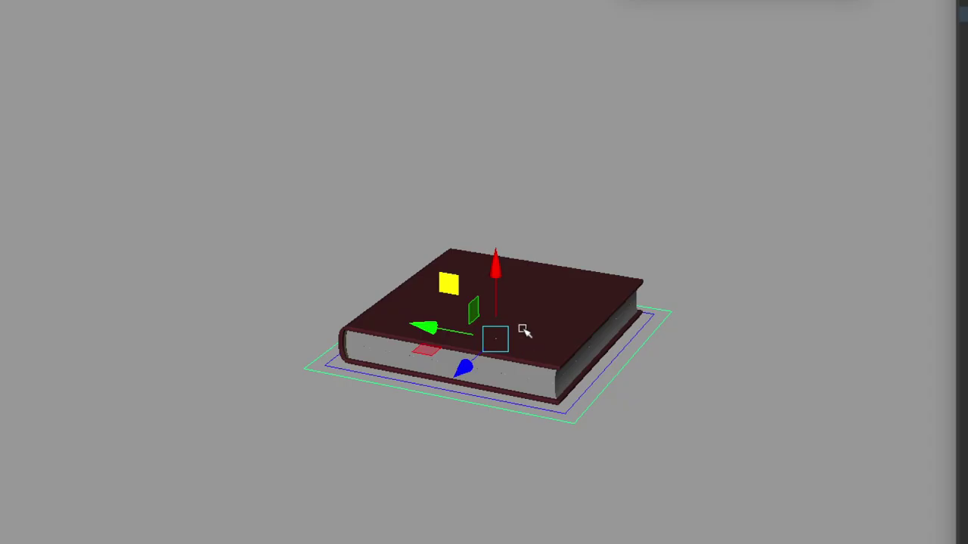
pyautogui.moveTo(670, 356); pyautogui.dragTo(608, 188, button='middle')
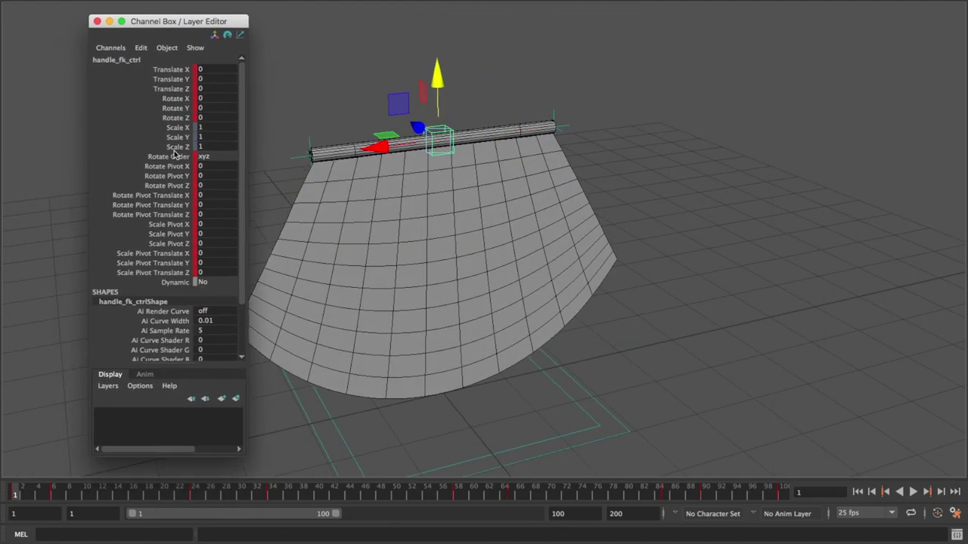
# Step: Play back the cloth drape and rotate the pink chef hat through several angles
pyautogui.hotkey('alt', 'v')
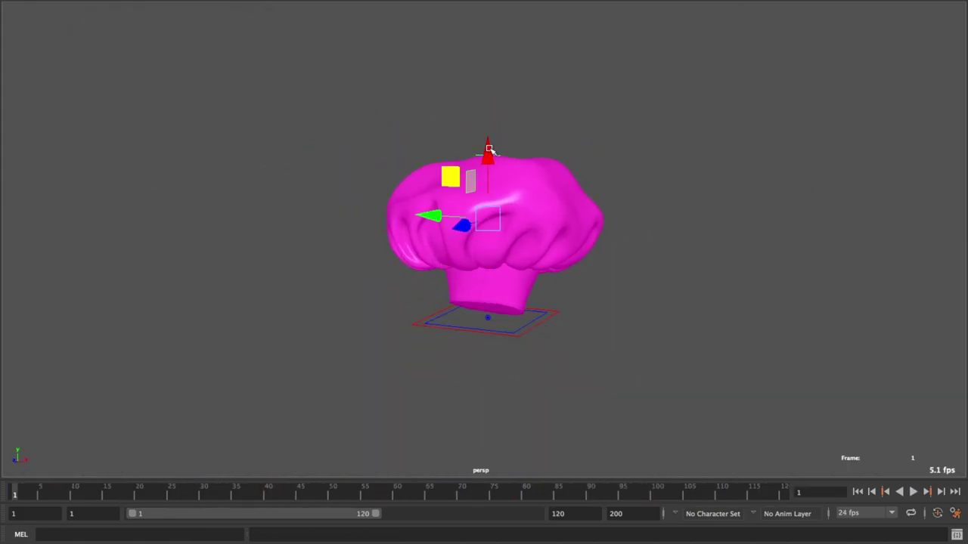
pyautogui.press('e')
pyautogui.moveTo(492, 166); pyautogui.dragTo(462, 222)
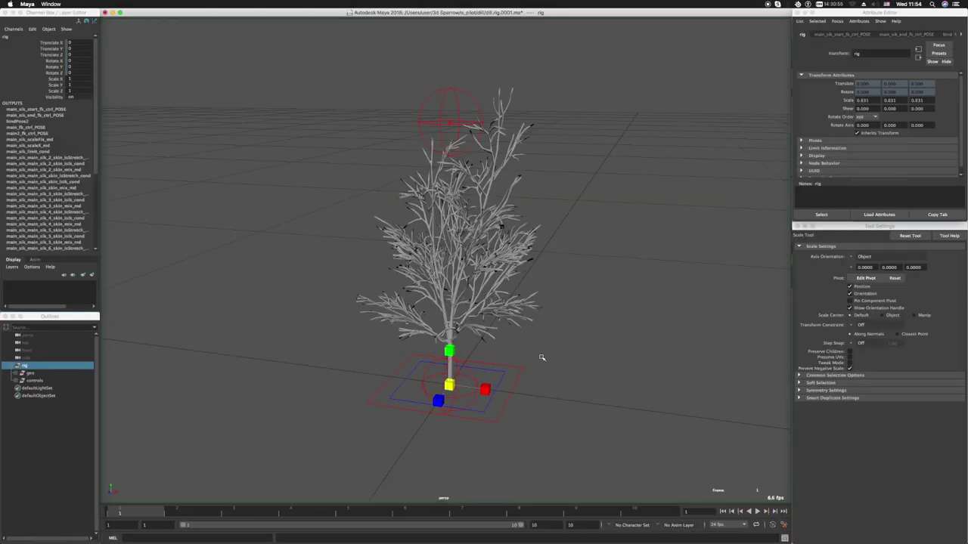
# Step: Select the tree trunk's start control and undo the pepper's rotation and move
pyautogui.click(463, 358)
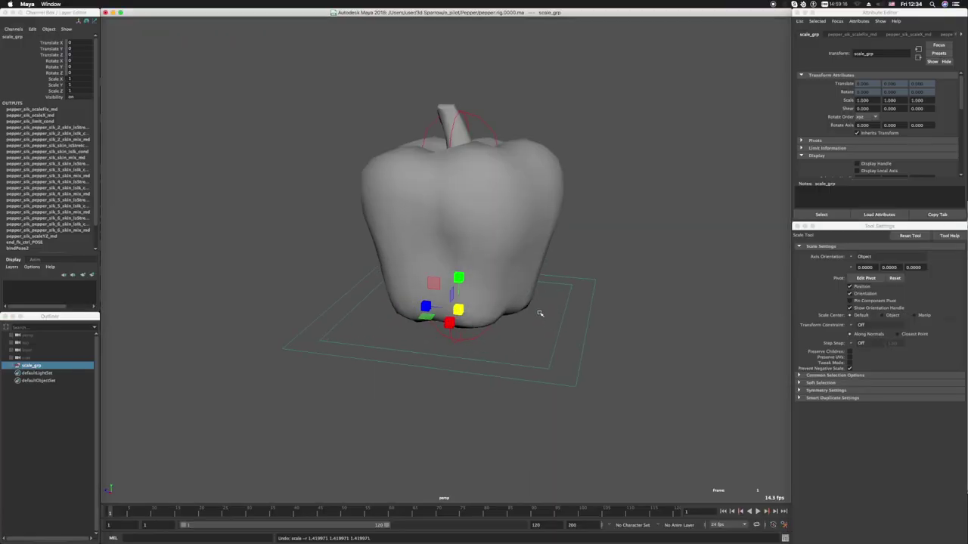
pyautogui.hotkey('ctrl', 'z')
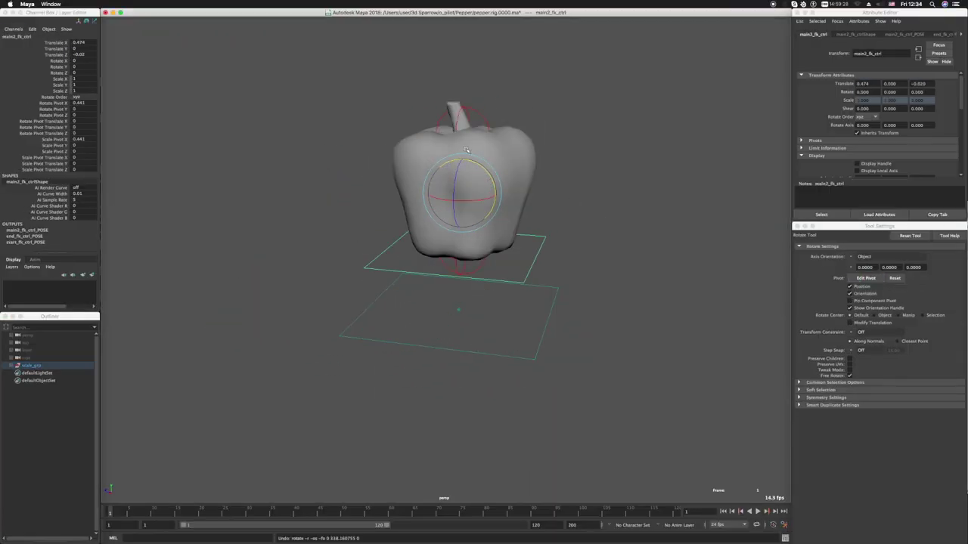
pyautogui.hotkey('ctrl', 'z')
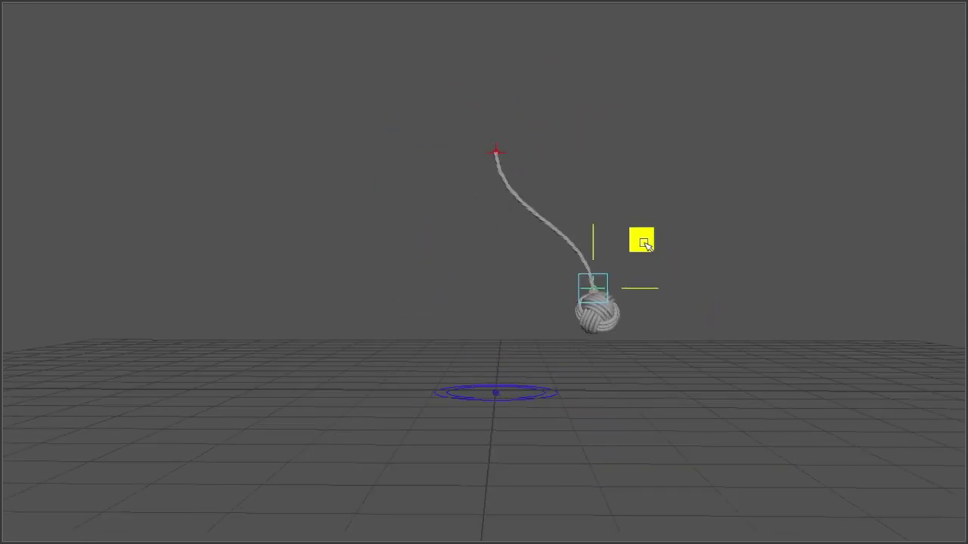
# Step: Pull the rope's ball right to bend the rope, then raise the truck's dump bed
pyautogui.moveTo(645, 244); pyautogui.dragTo(662, 239)
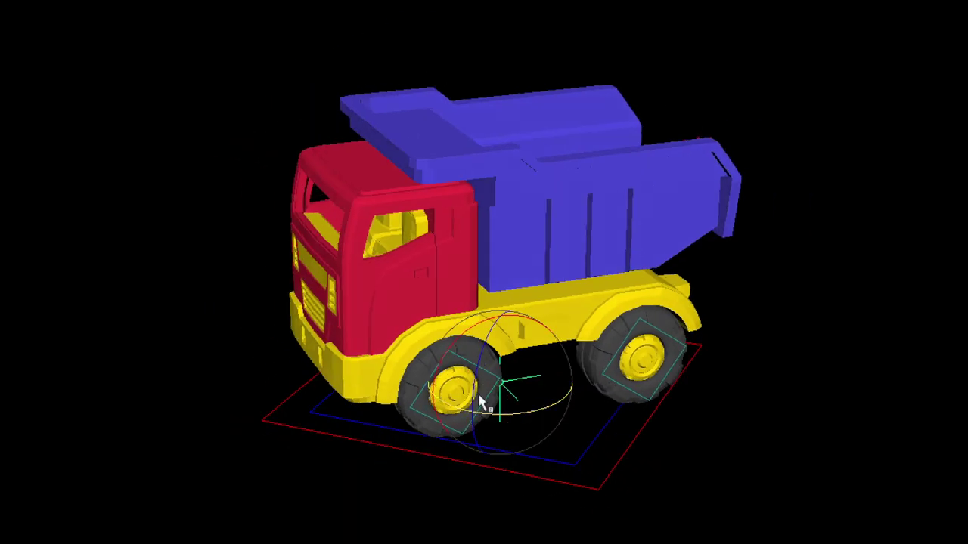
pyautogui.moveTo(532, 259); pyautogui.dragTo(534, 98)
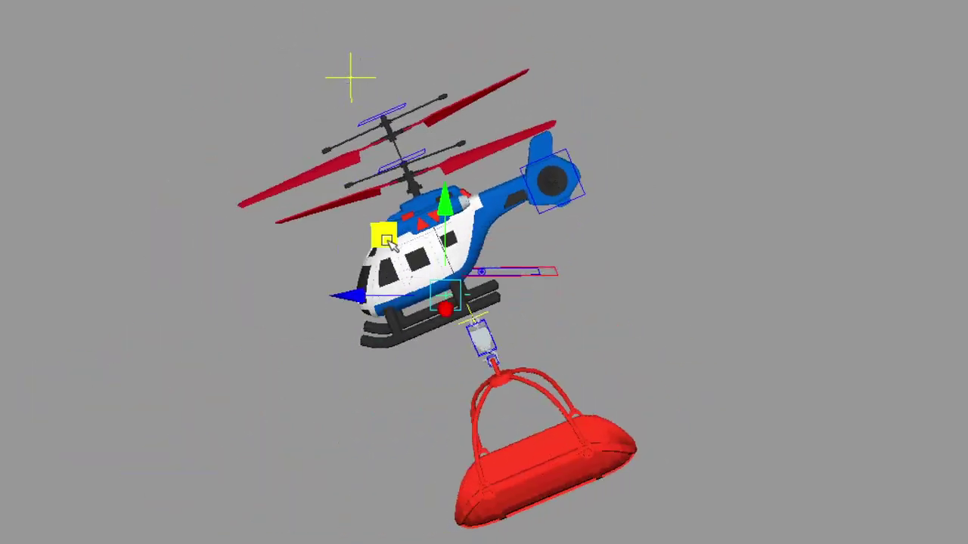
# Step: Swing the helicopter and its red basket through poses, adjusting the Twist channel
pyautogui.moveTo(435, 257)
pyautogui.mouseDown()
pyautogui.moveTo(446, 302)
pyautogui.moveTo(401, 134)
pyautogui.mouseUp()
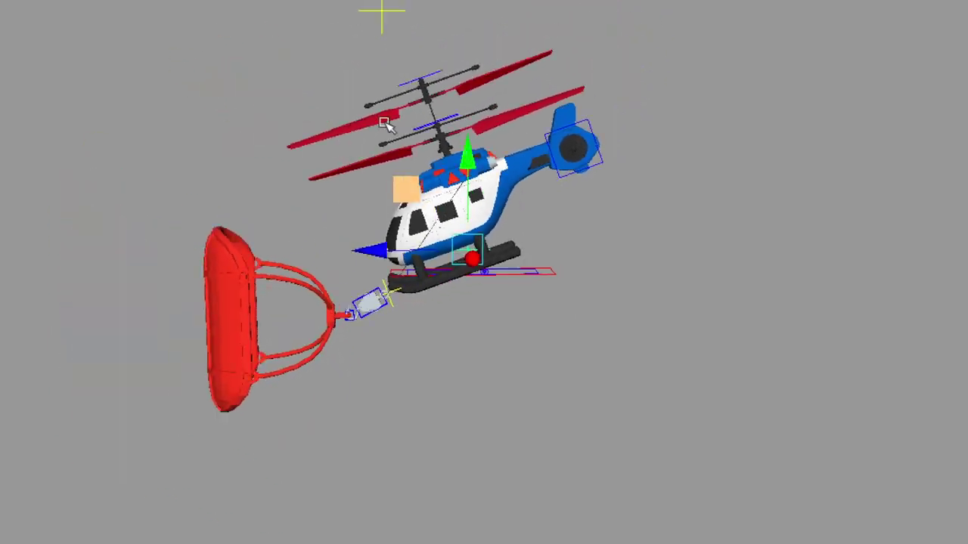
pyautogui.moveTo(401, 134); pyautogui.dragTo(341, 58)
pyautogui.click(91, 190)
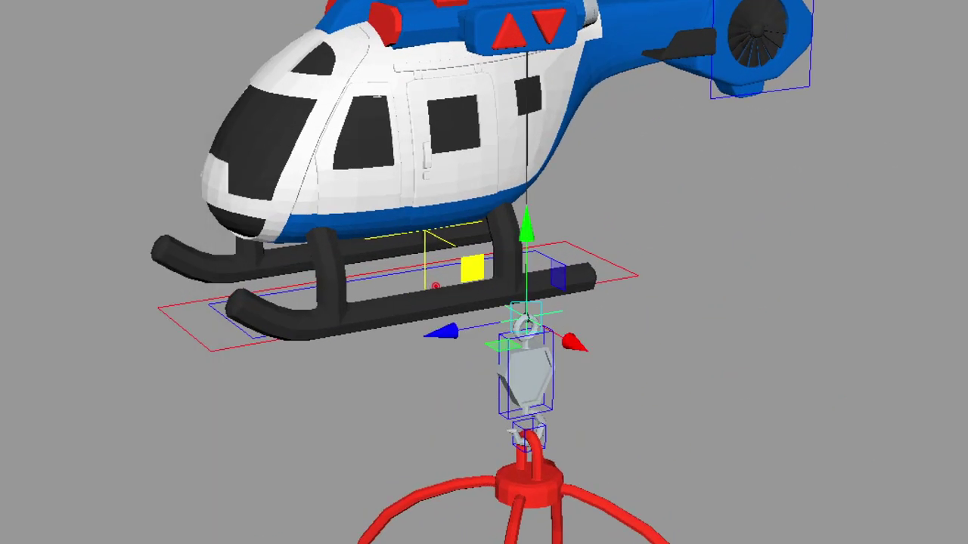
pyautogui.scroll(-5, 564, 318)
pyautogui.moveTo(496, 321); pyautogui.dragTo(431, 133)
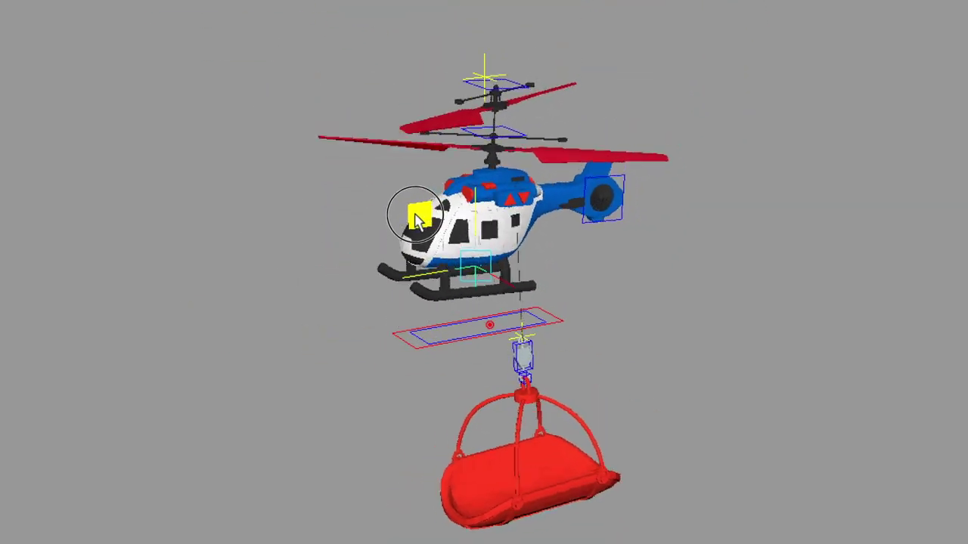